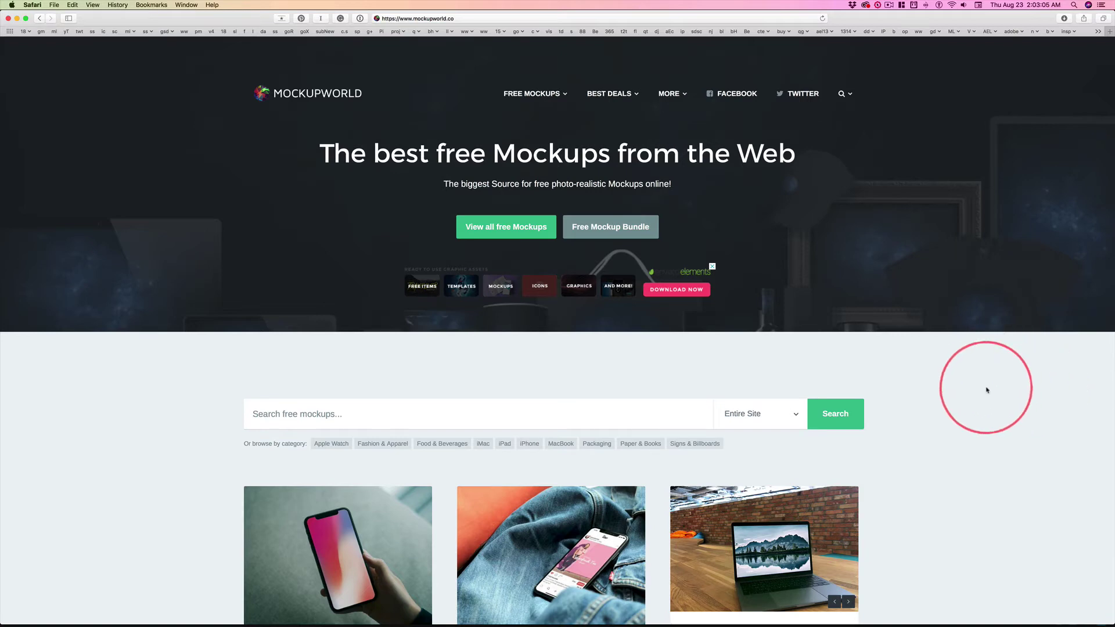
scroll(987, 390, down, 3)
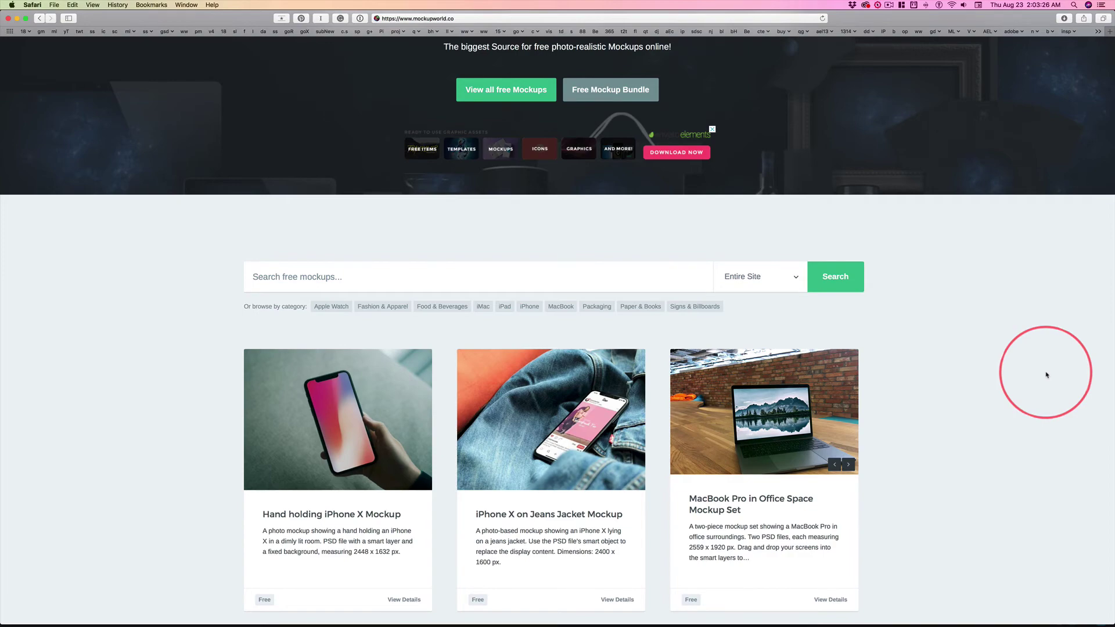
scroll(1046, 374, down, 3)
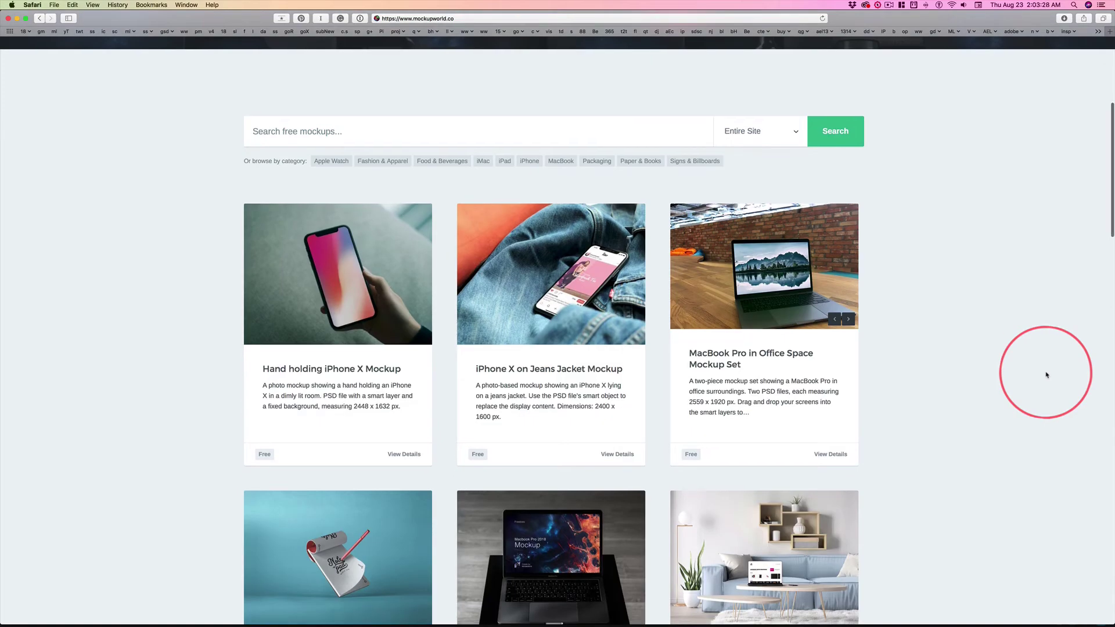
scroll(1046, 375, down, 5)
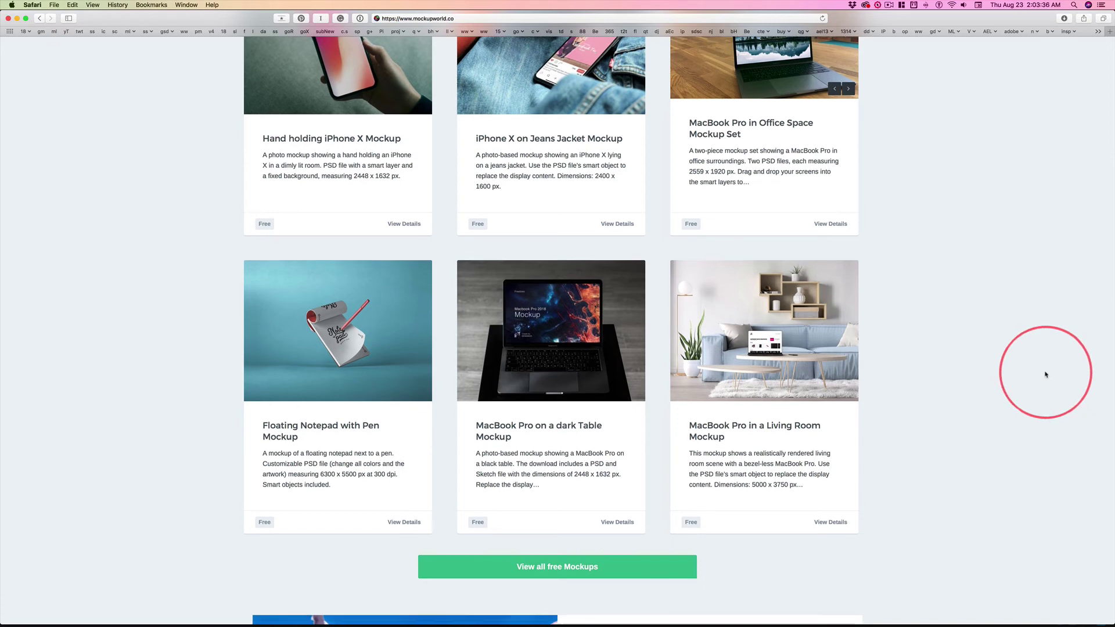
scroll(1046, 374, up, 10)
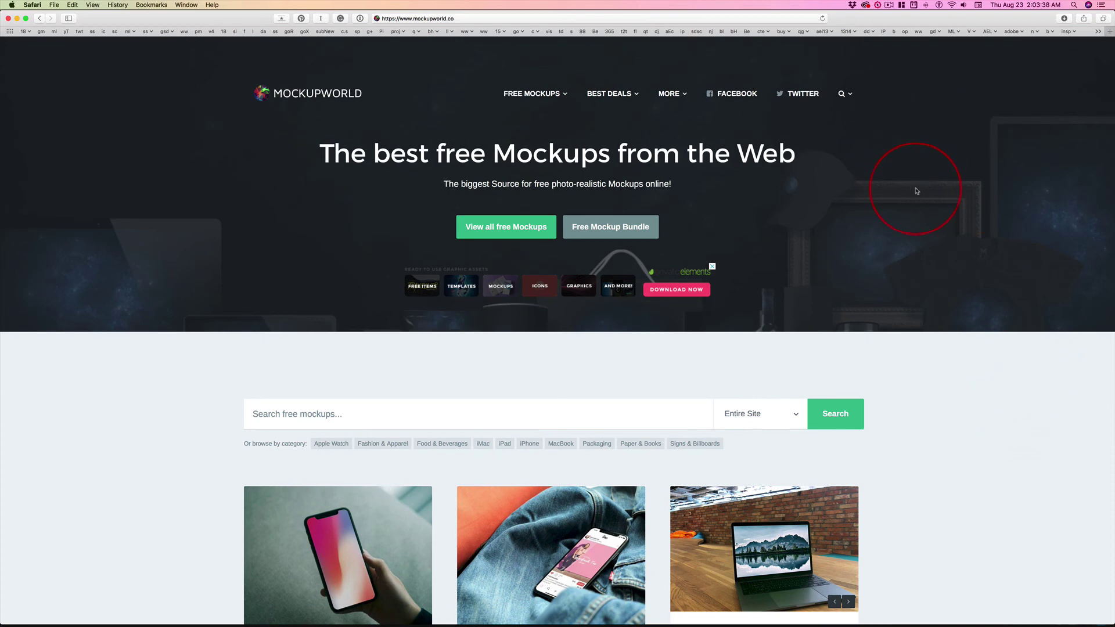